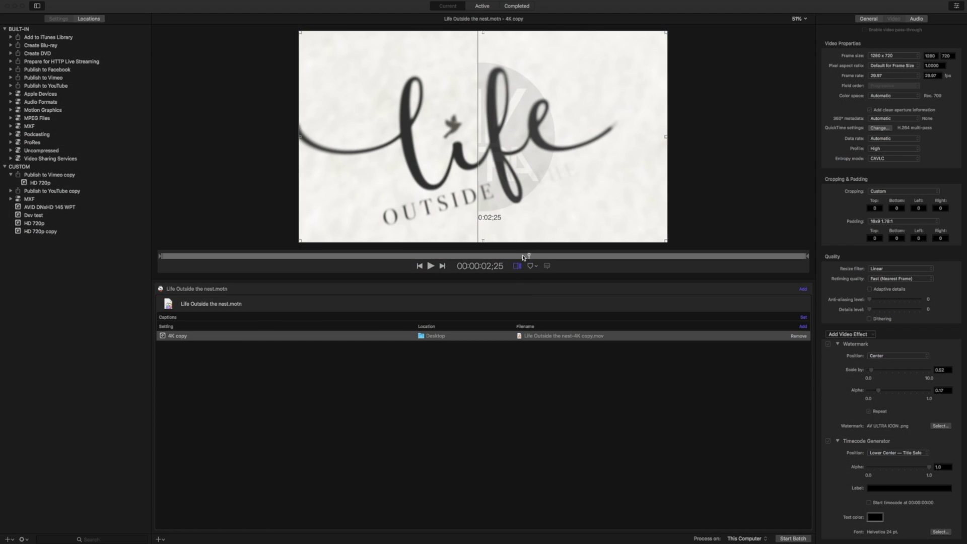
Scrub the preview to 00:00:01;12 while sliding the before/after comparison.
click(524, 257)
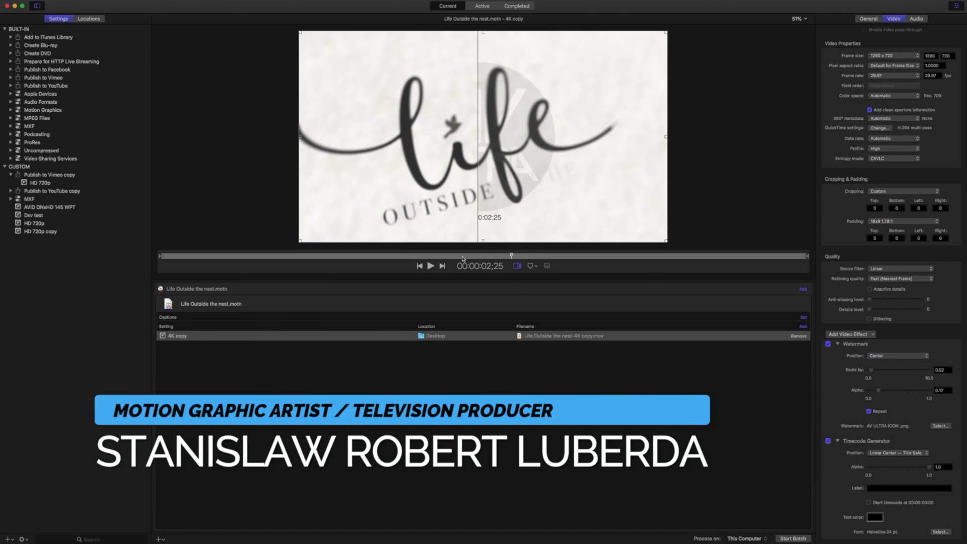
drag(463, 258, 455, 259)
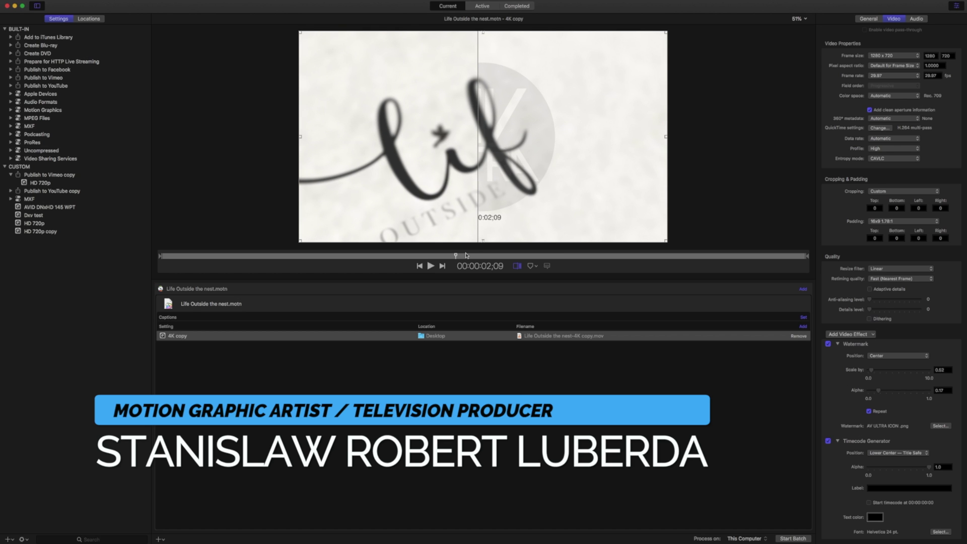
drag(468, 256, 370, 142)
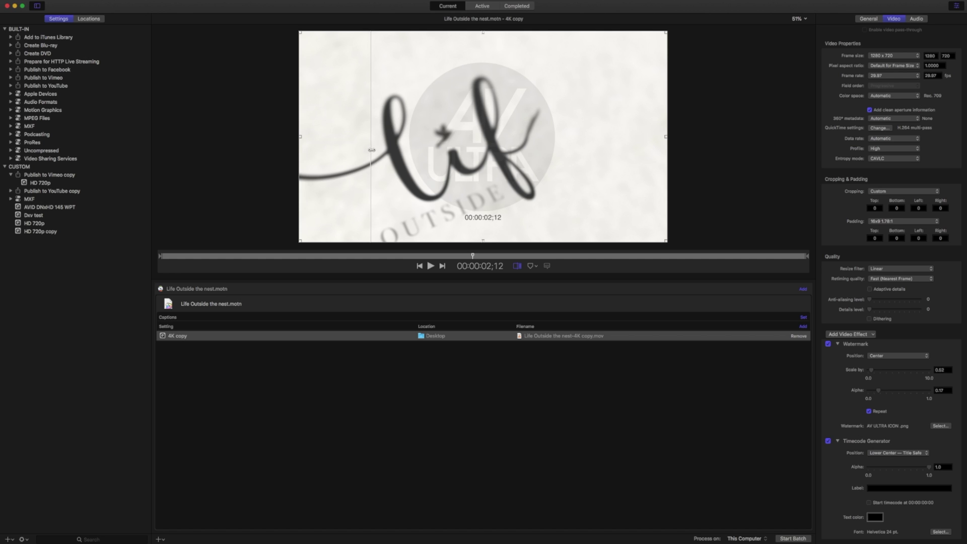
drag(371, 147, 396, 147)
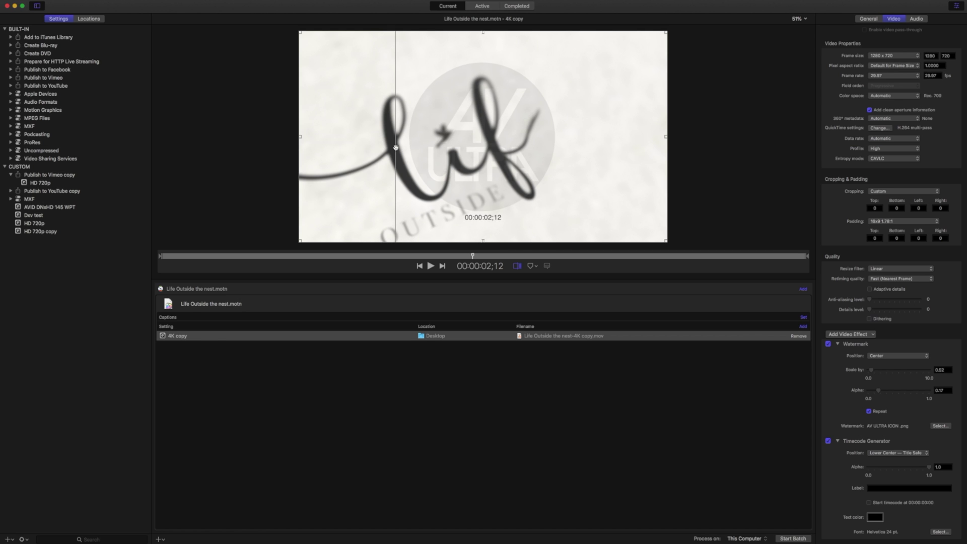
click(570, 257)
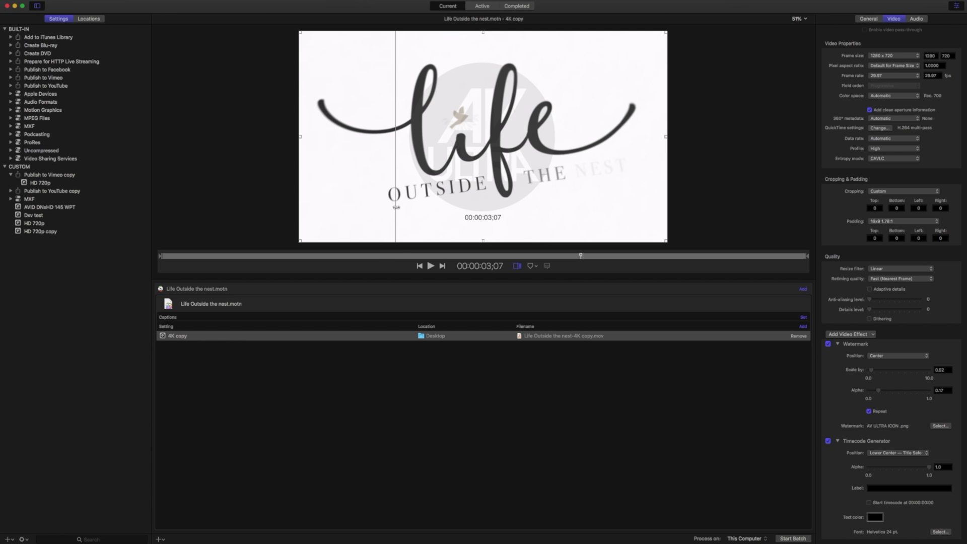
click(404, 256)
click(344, 256)
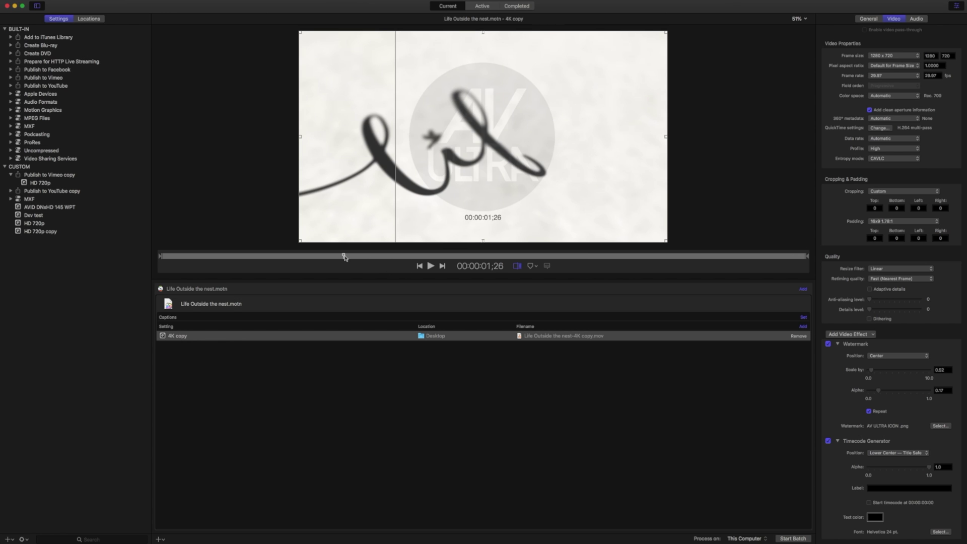
click(343, 256)
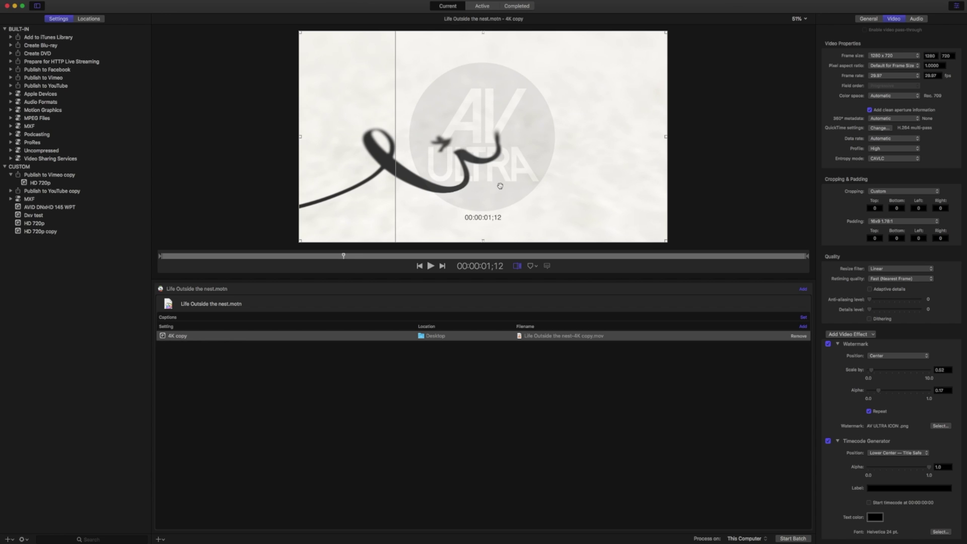
Untick the Watermark and Timecode Generator effects and recenter the comparison split.
click(828, 344)
click(829, 441)
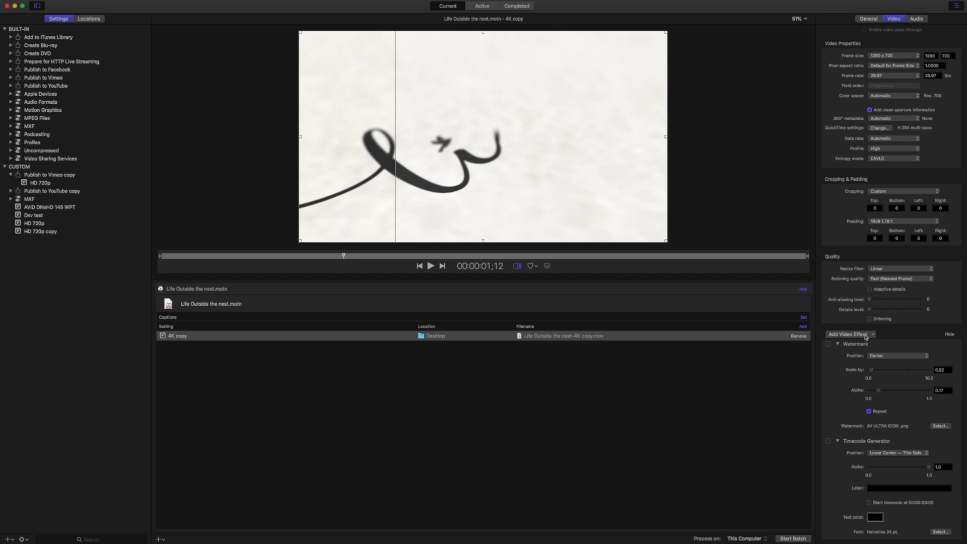
double_click(396, 125)
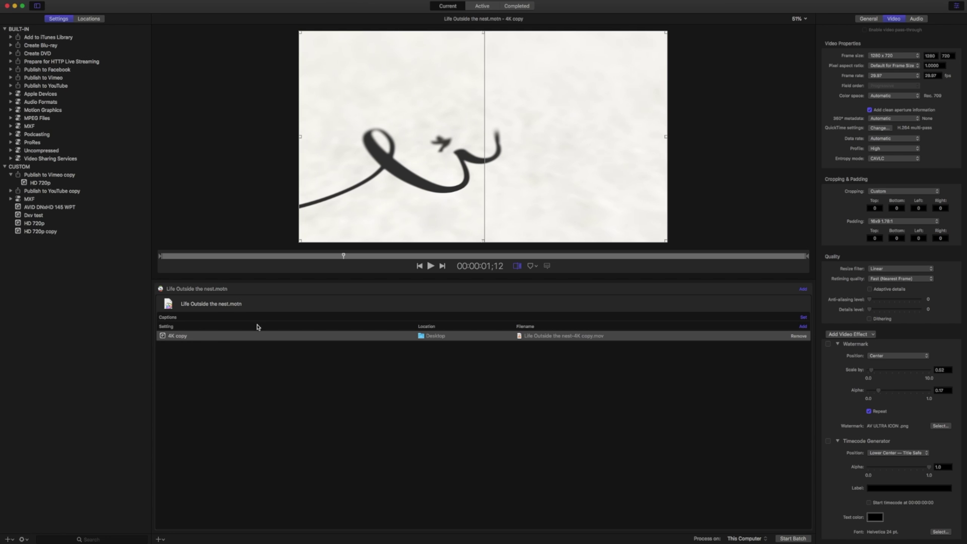
click(240, 306)
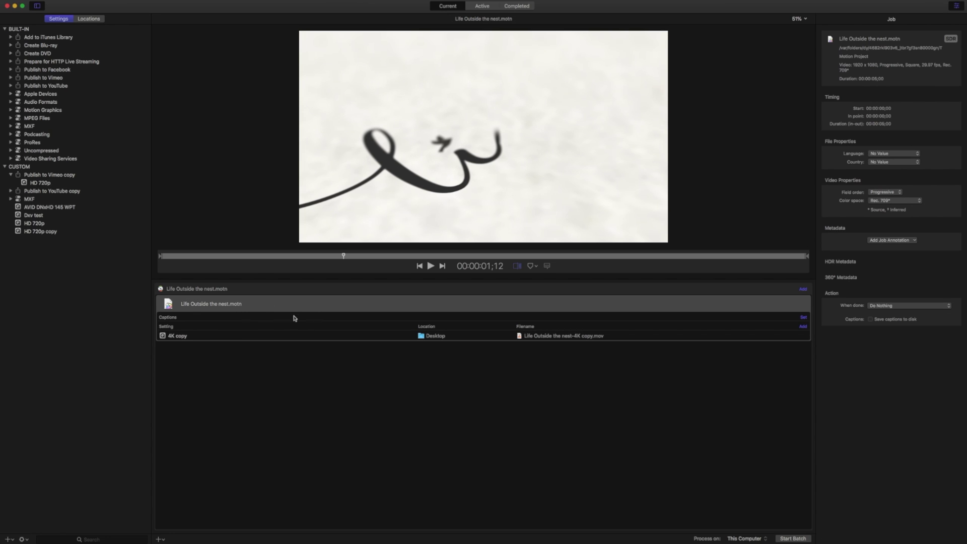
click(180, 337)
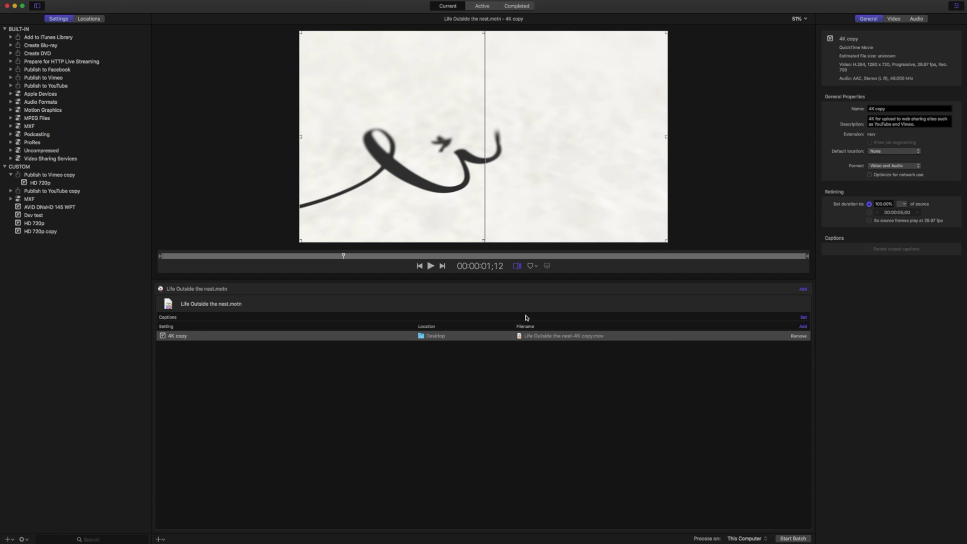
click(894, 19)
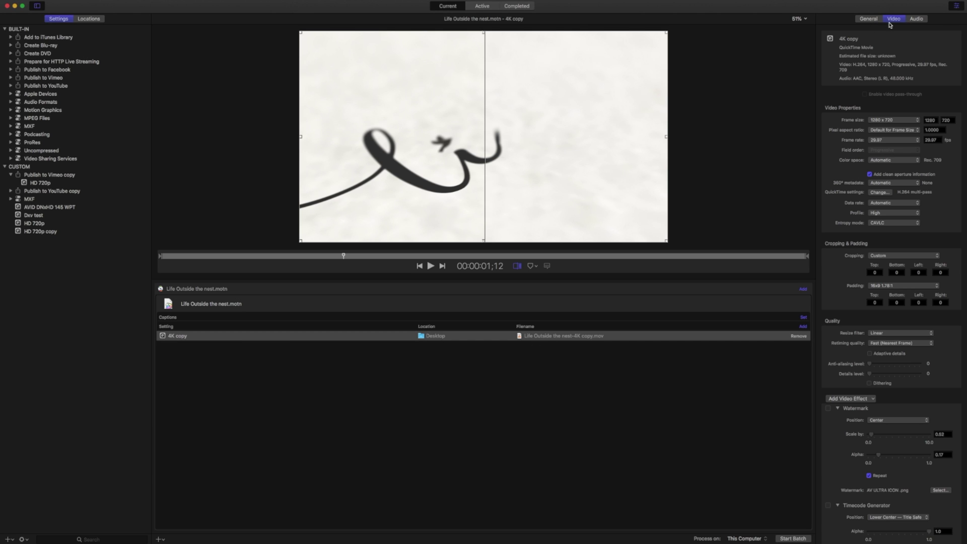
click(956, 6)
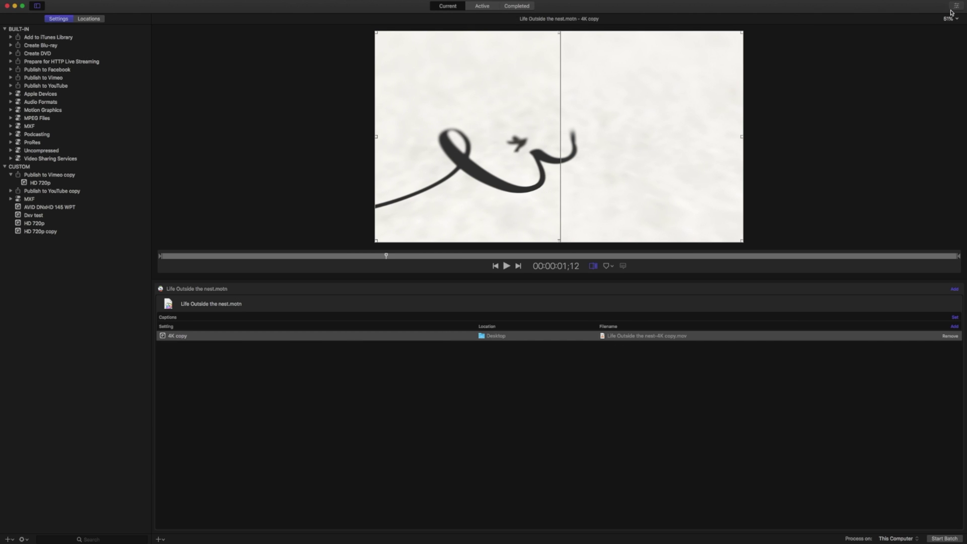
click(955, 7)
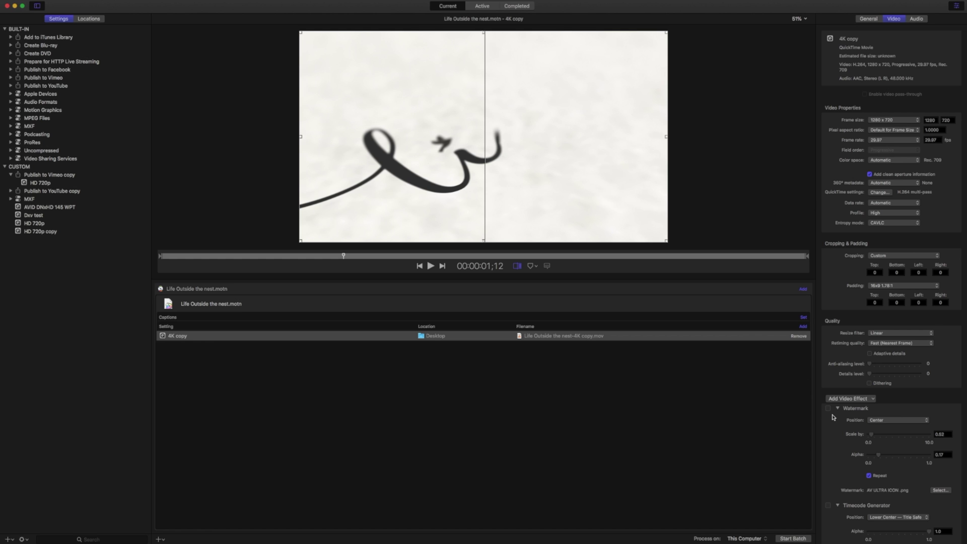
Dismiss the Add Video Effect list on Watermark and tick the Watermark checkbox.
click(874, 399)
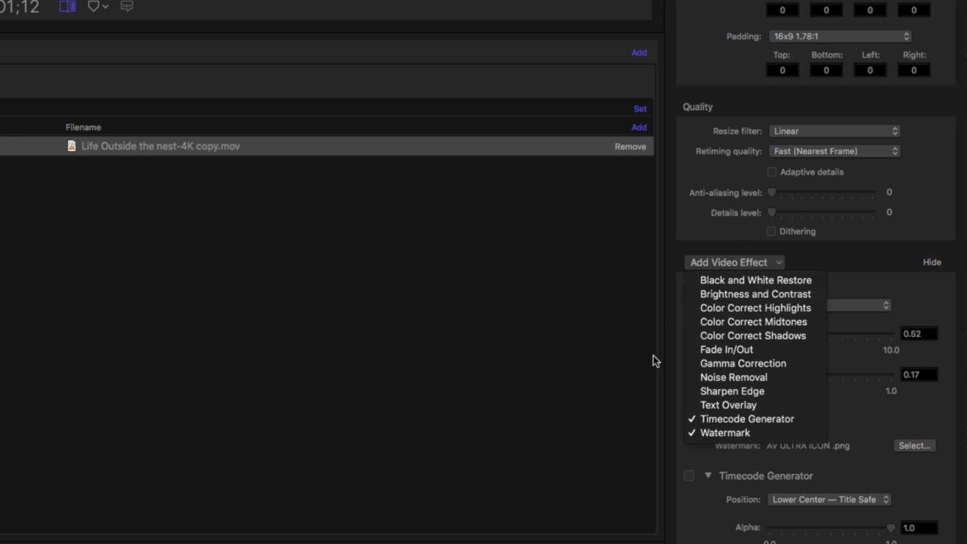
click(713, 432)
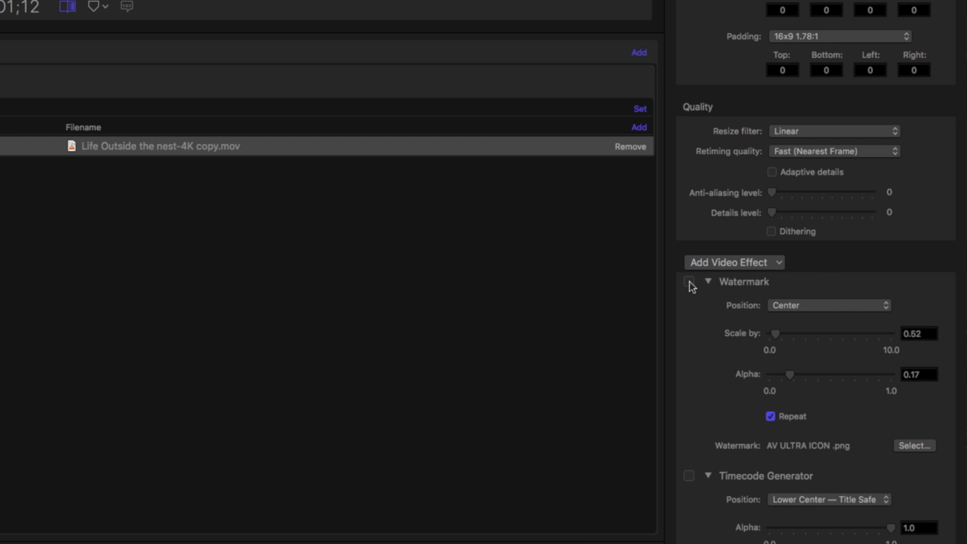
click(689, 282)
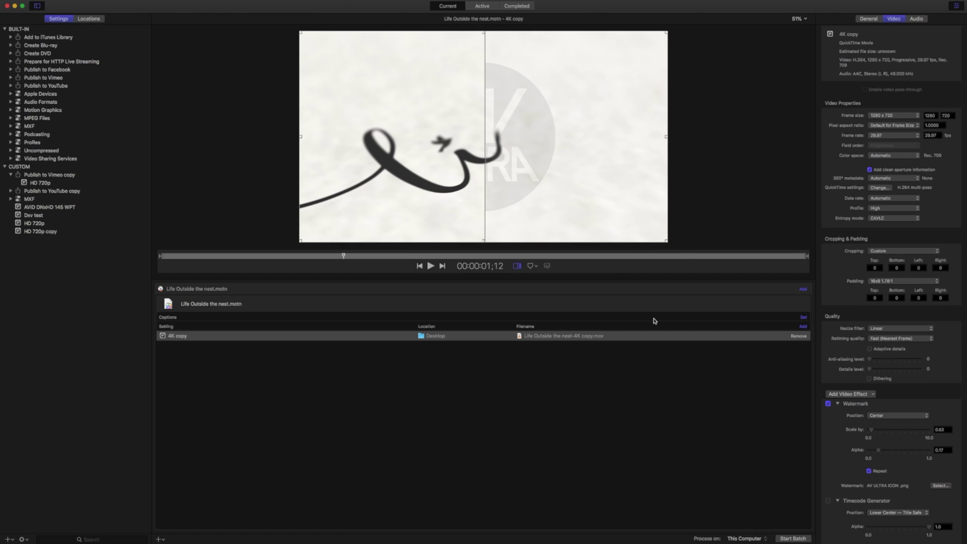
Keep the watermark at Center and set its Scale to 0.69 and Alpha to 0.29.
click(905, 415)
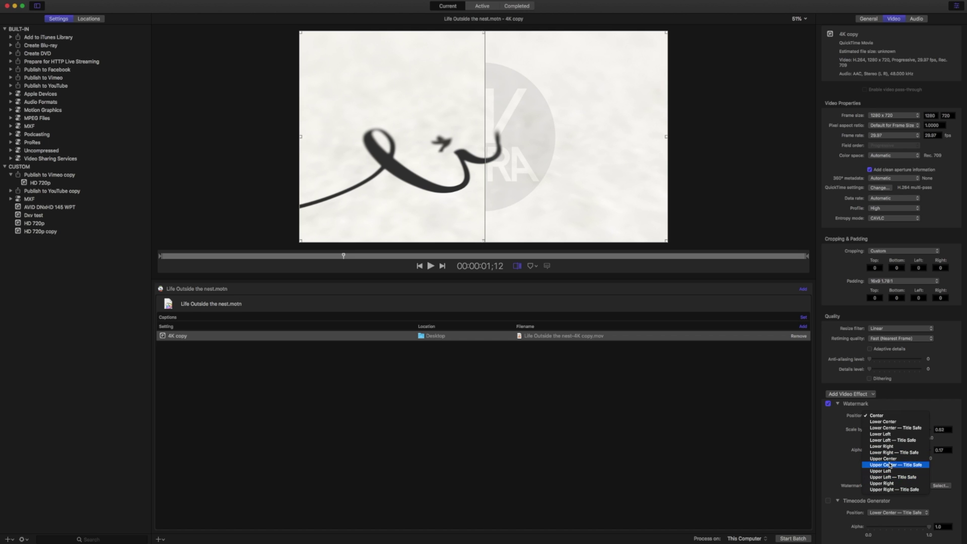
click(870, 406)
drag(872, 432, 874, 432)
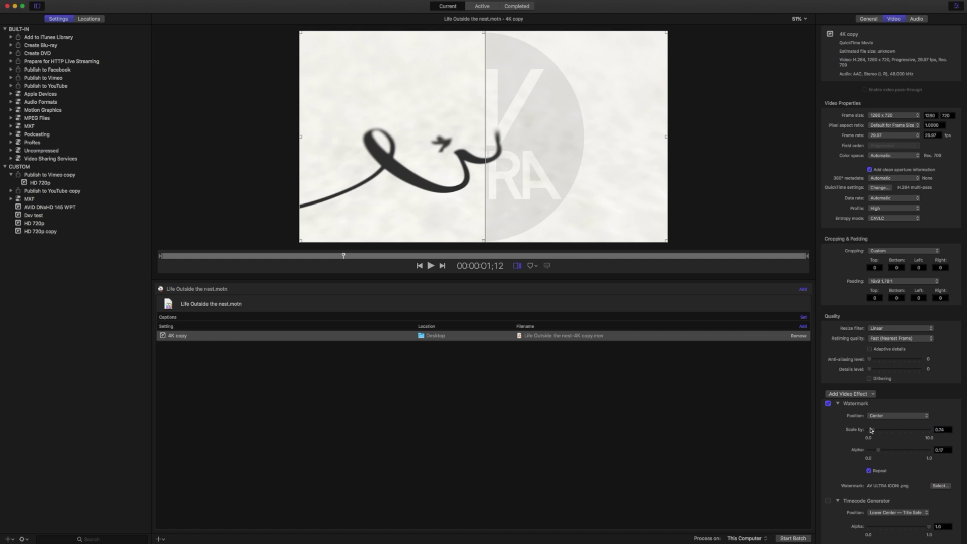
mouse_move(882, 451)
mouse_down()
mouse_move(912, 450)
mouse_move(886, 449)
mouse_up()
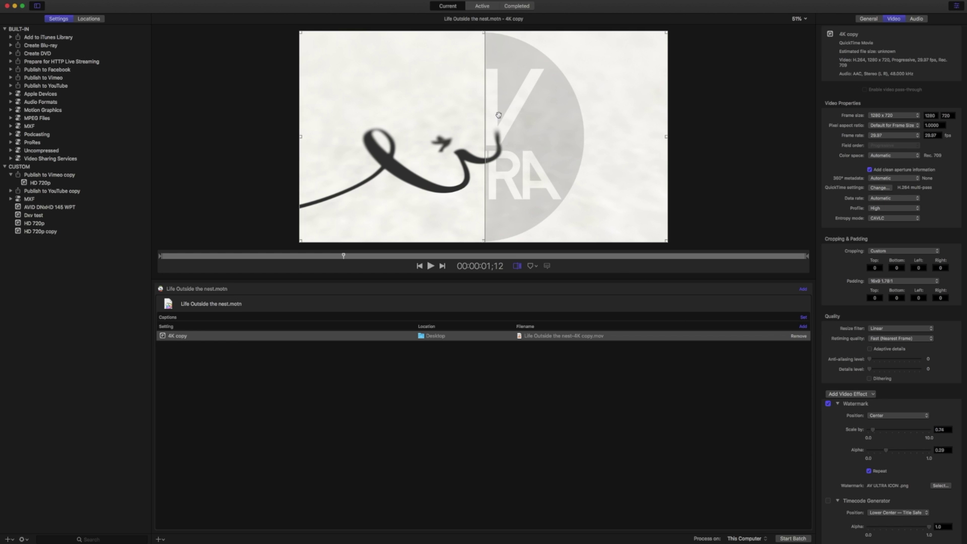
drag(499, 115, 307, 140)
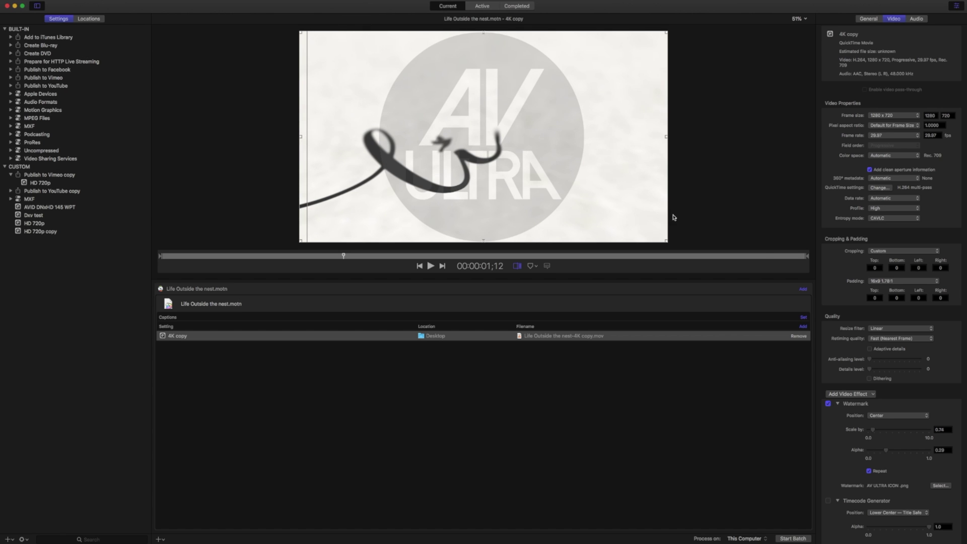
drag(874, 429, 875, 431)
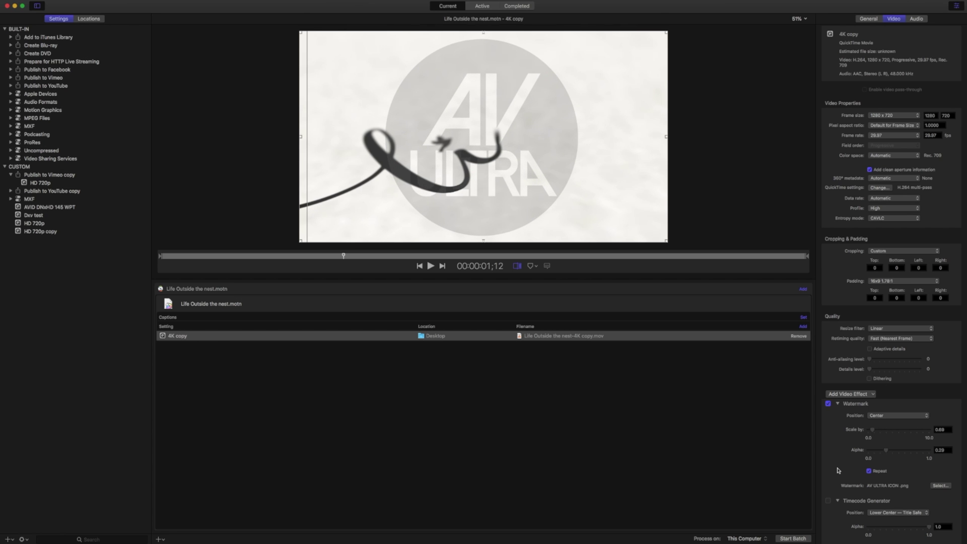
scroll(834, 456, down, 3)
Tick Timecode Generator and lower its Alpha to 0.76.
click(828, 441)
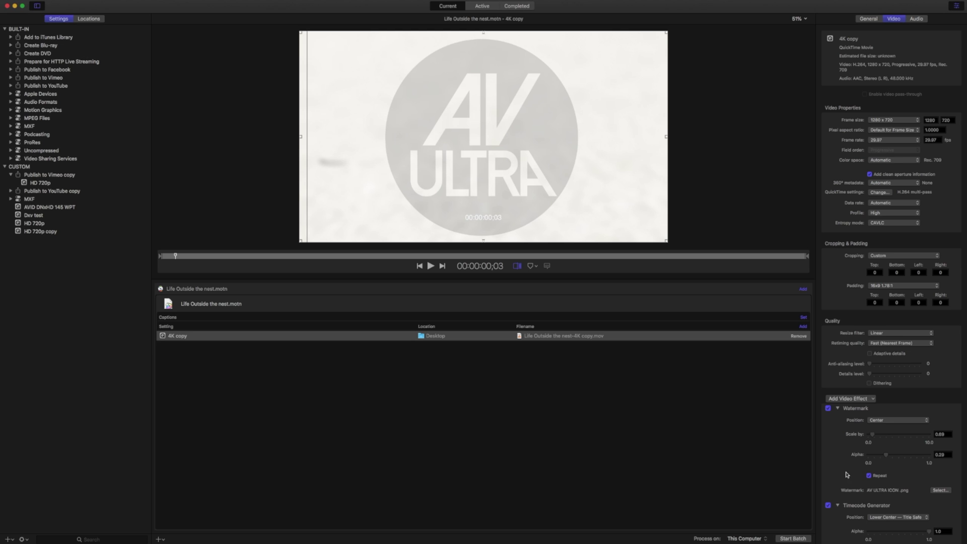
scroll(849, 474, down, 3)
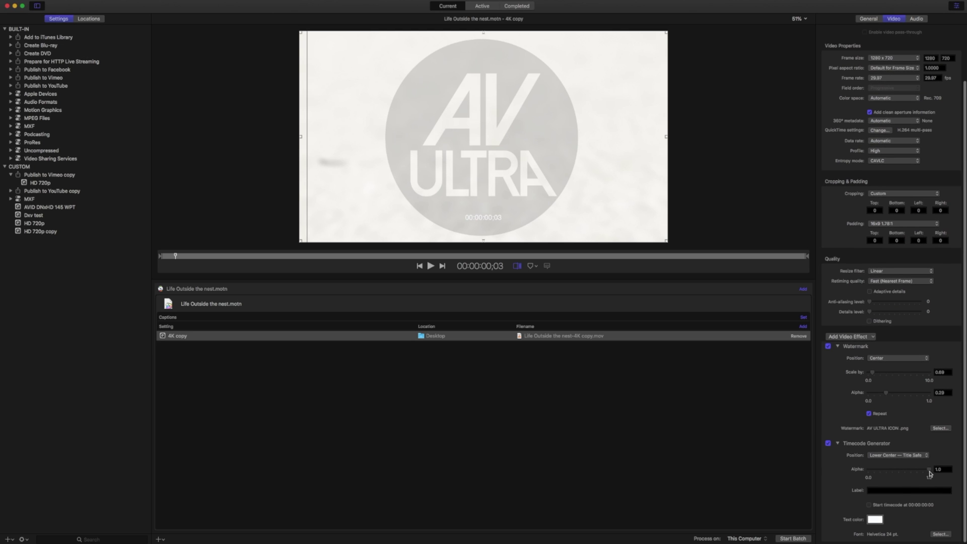
drag(930, 473, 914, 472)
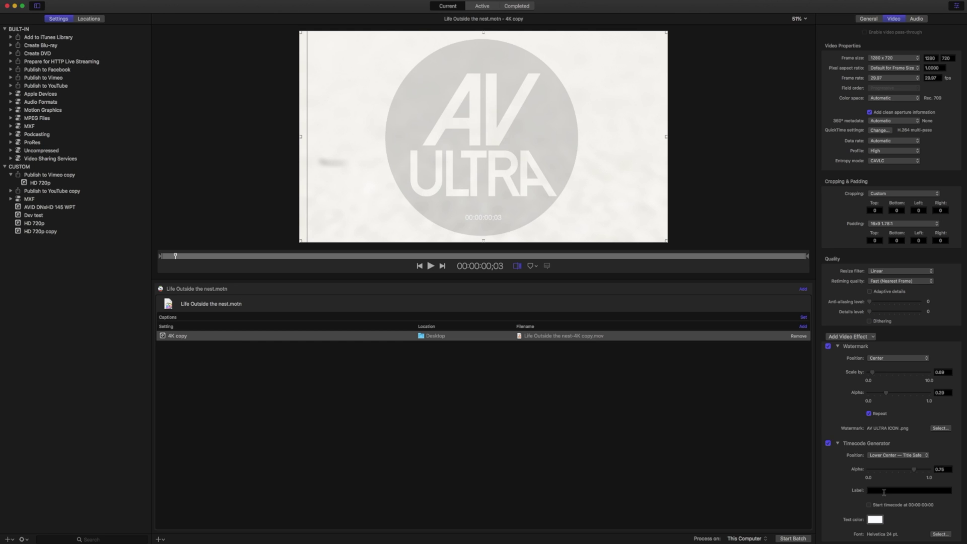
Label the timecode 'Seed Creative' and make its text colour black.
click(883, 492)
text(Seed Creative)
click(876, 520)
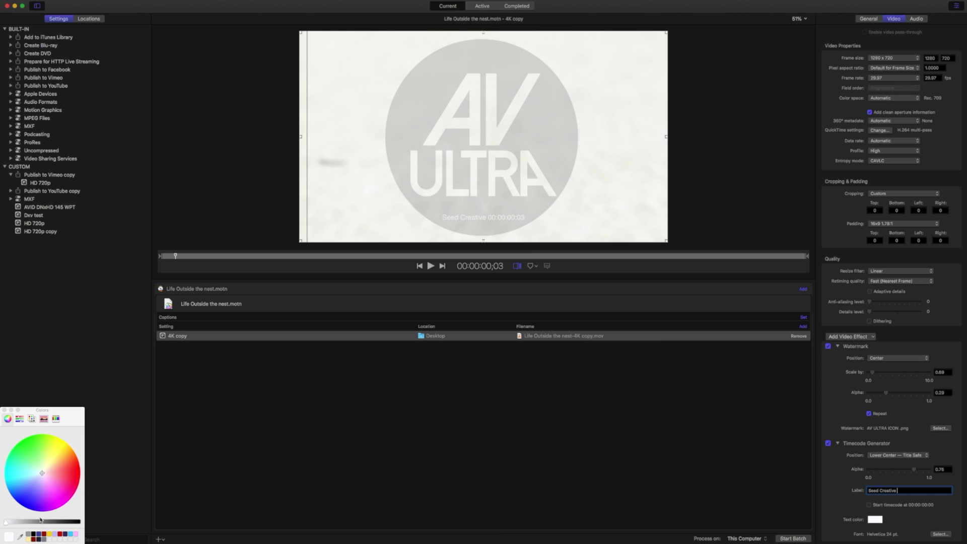
drag(41, 520, 78, 524)
click(4, 410)
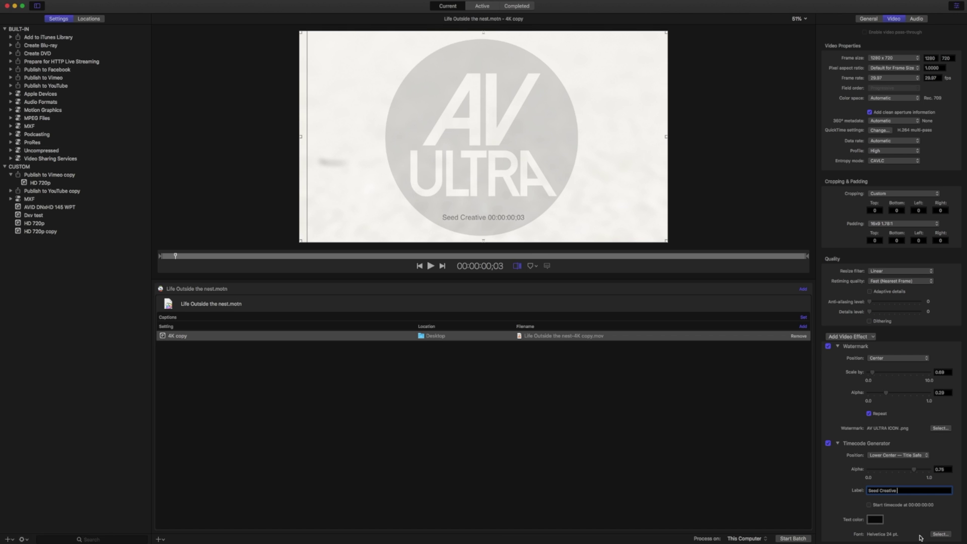
Set the timecode font to Helvetica Bold at 36 pt.
click(940, 534)
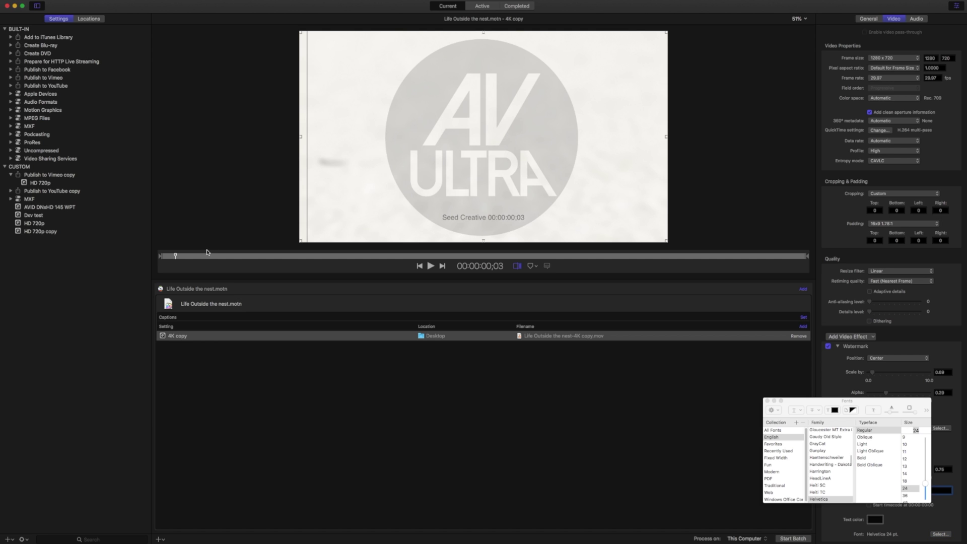
click(909, 496)
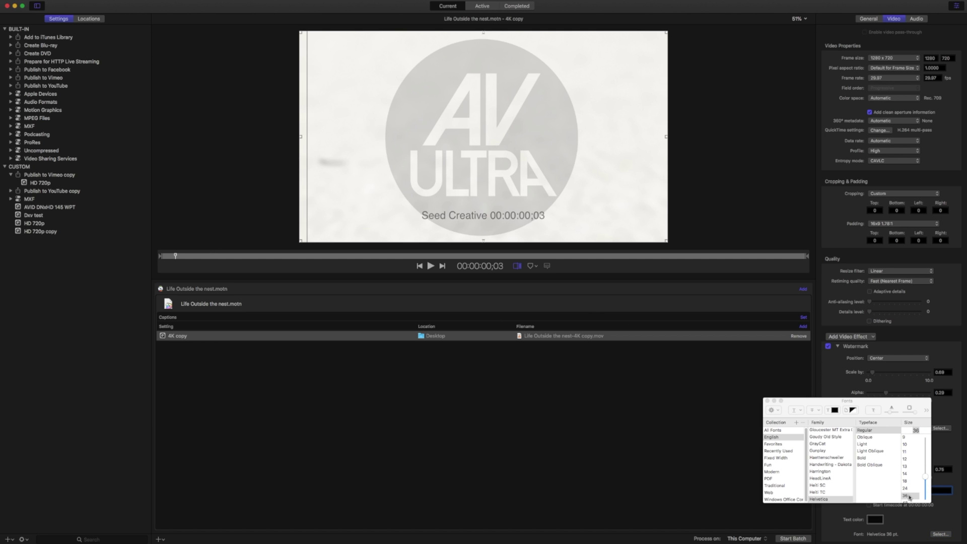
click(866, 460)
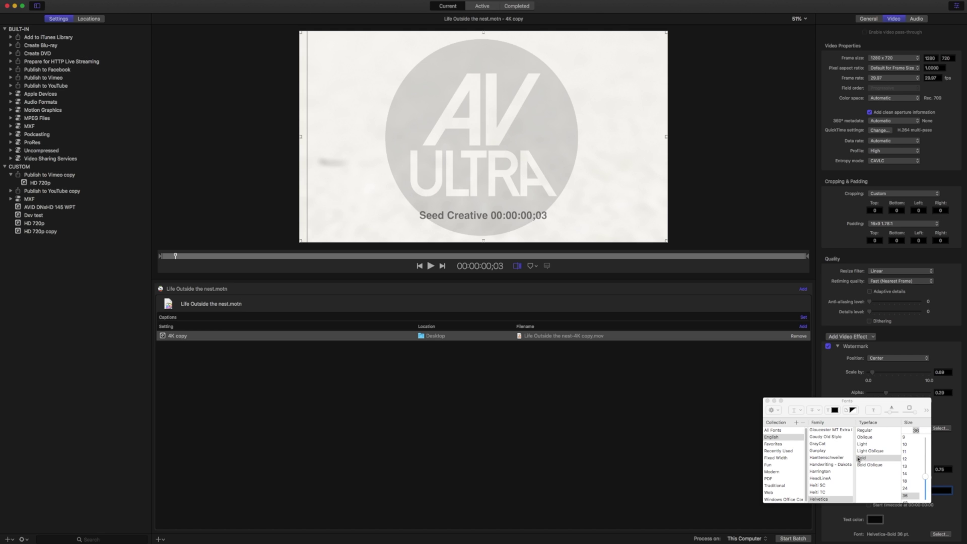
click(767, 401)
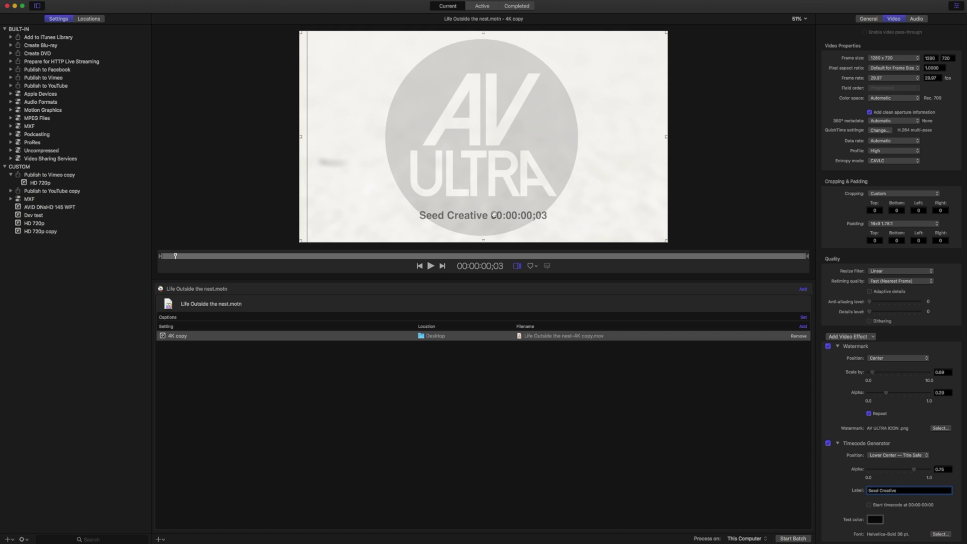